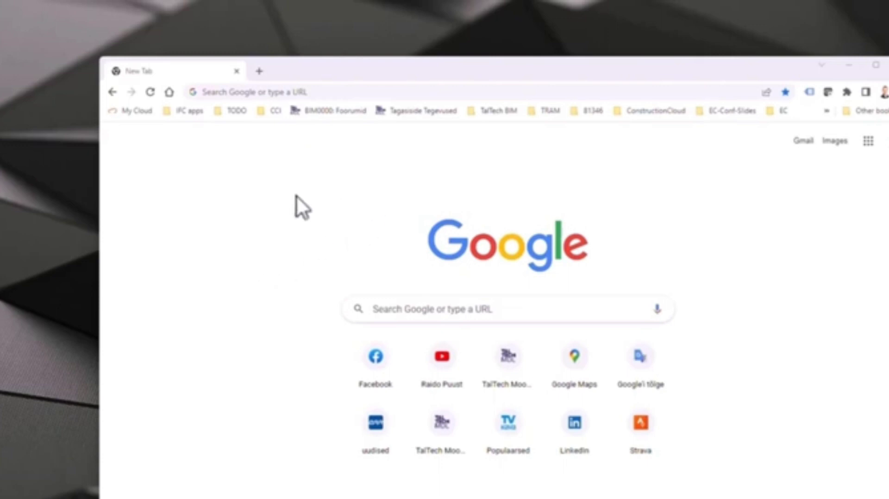
Open the Autodesk Civil 3D product page at autodesk.com/civil3D
left_click(341, 90)
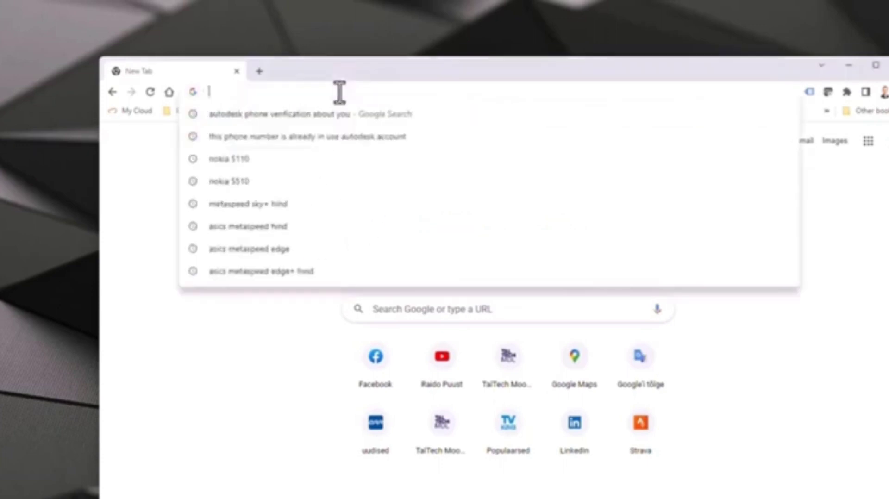
type("autodesk.com/c")
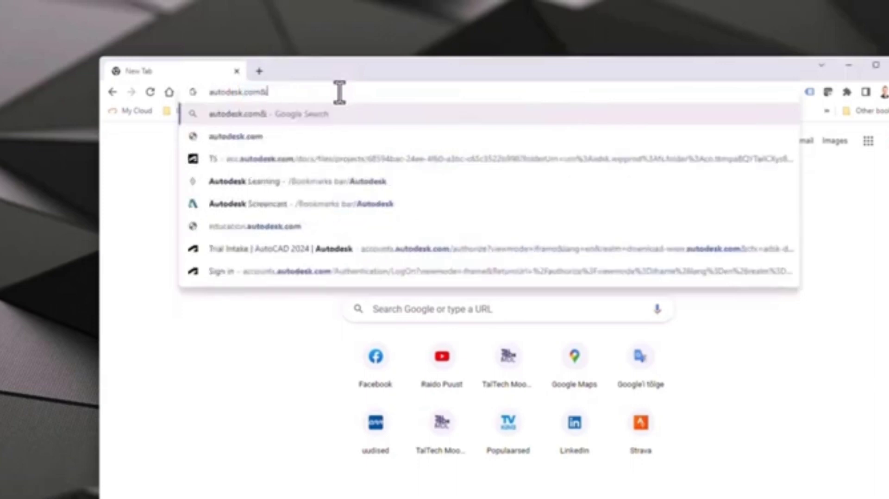
key("BackSpace")
type("civil3D")
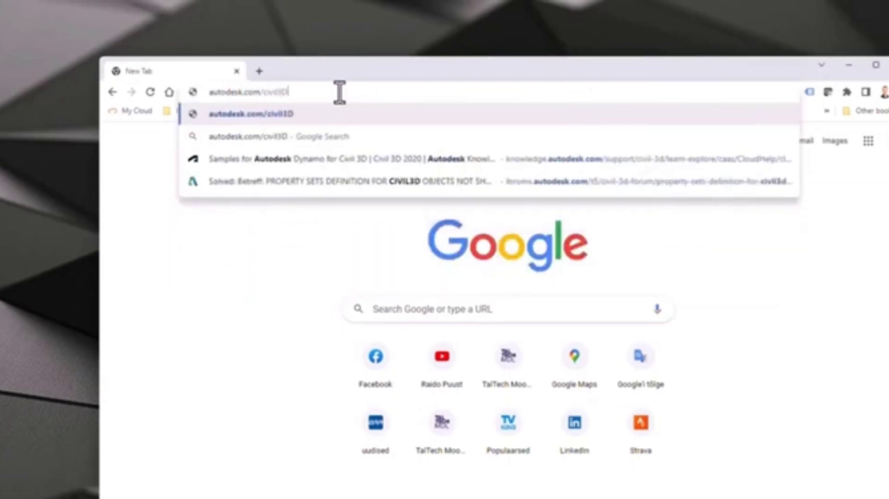
key("Return")
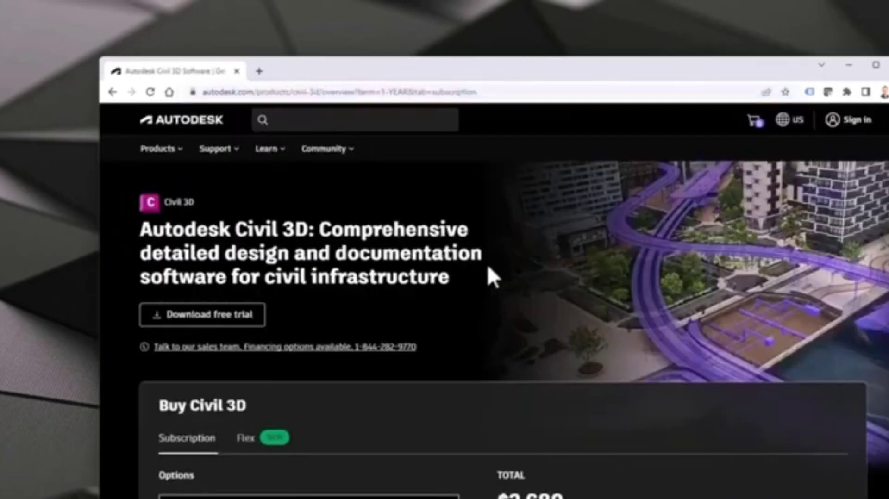
Request the Civil 3D free trial for Business use and sign in to the Autodesk account with the prefilled e-mail
left_click(206, 325)
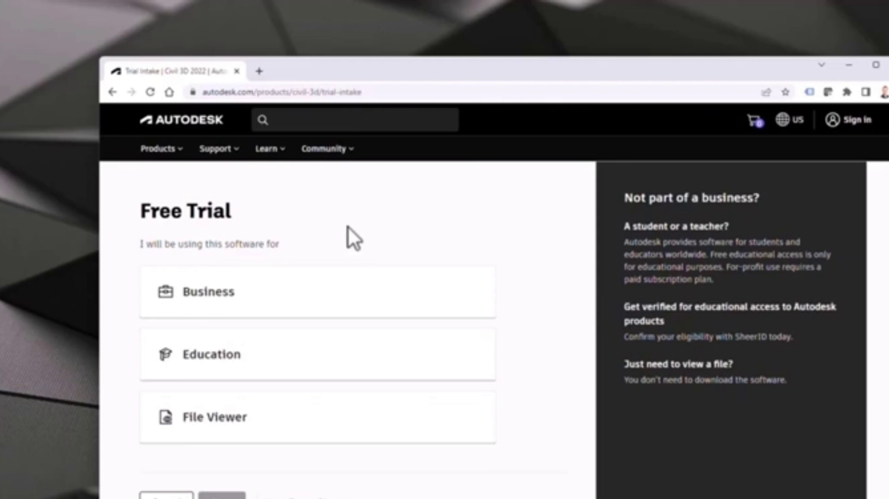
left_click(223, 292)
left_click(223, 495)
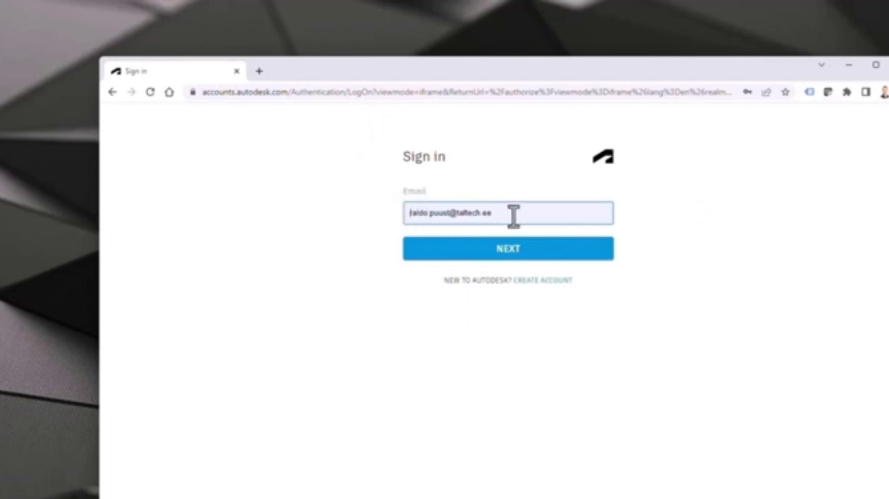
left_click(500, 258)
left_click(506, 291)
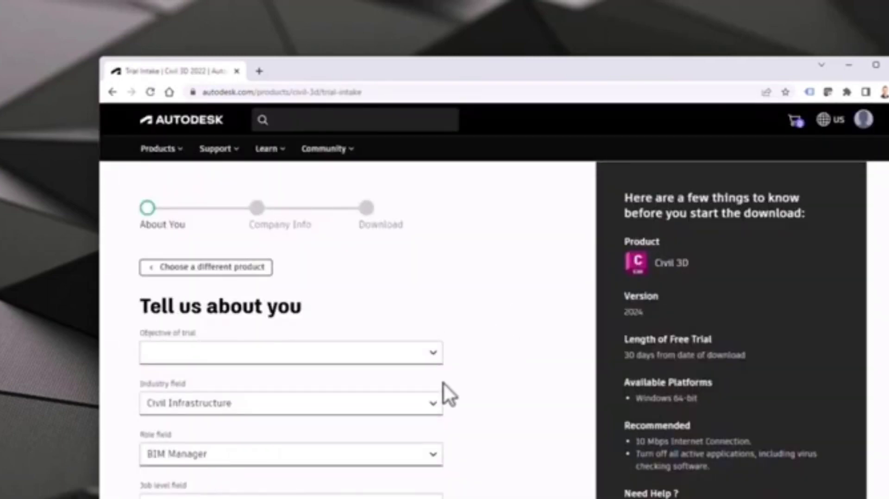
Set the objective of trial to "I am evaluating this product for my team" and continue through the trial form to the download stage
left_click(399, 358)
left_click(216, 467)
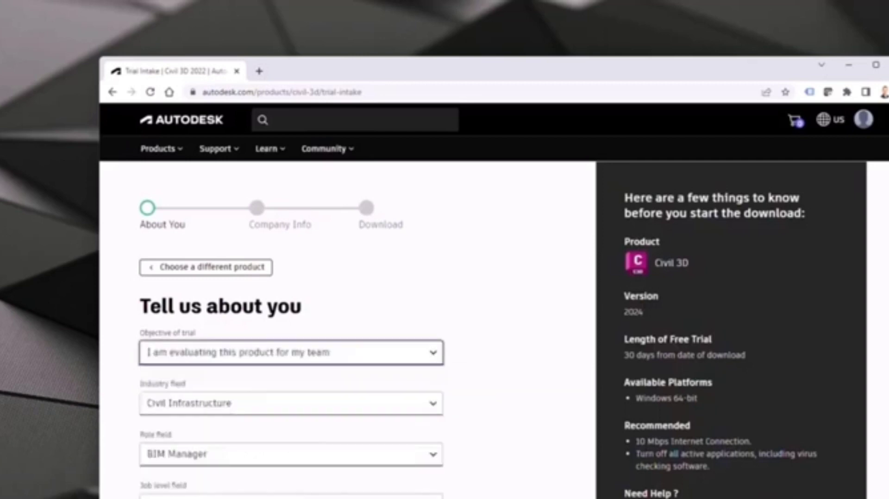
left_click(217, 456)
left_click(218, 496)
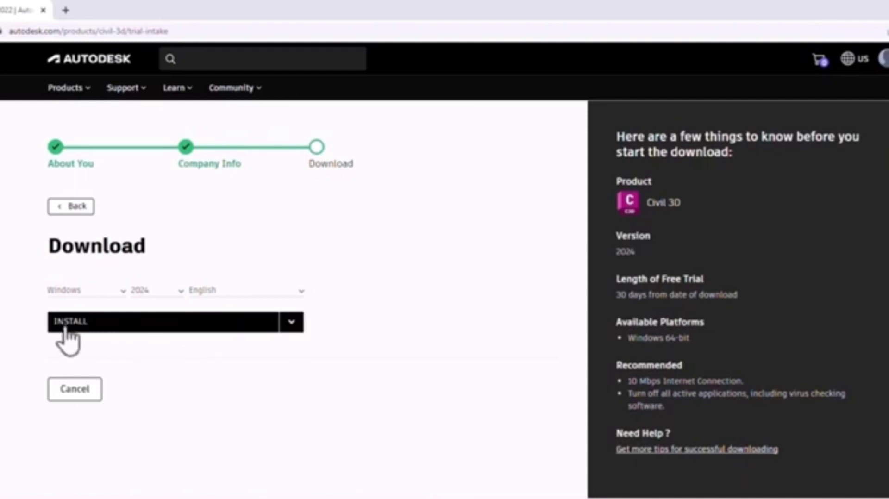
Start downloading the Windows 2024 English installer files and create a Civil3D folder in C:\install\Autodesk\2024 for them
left_click(292, 326)
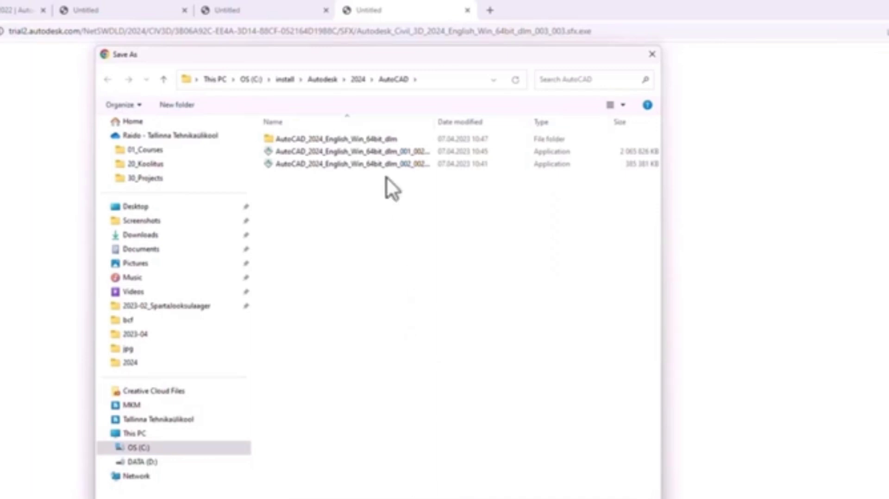
left_click(351, 79)
right_click(332, 201)
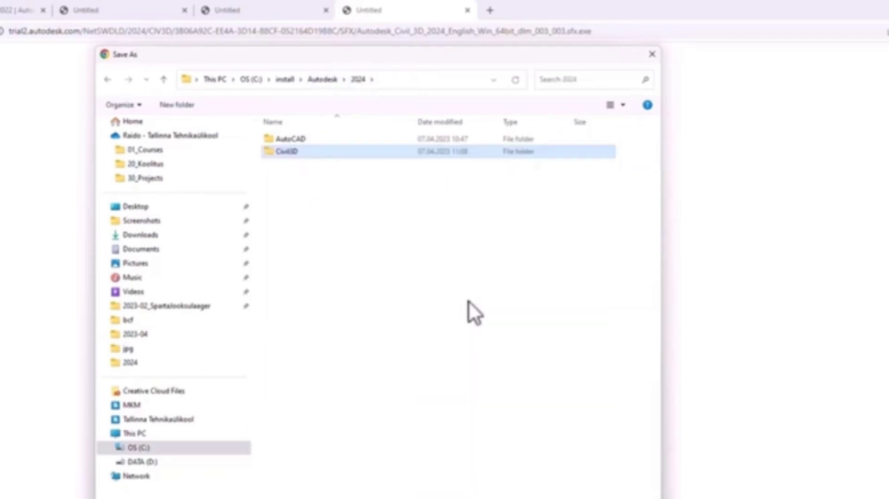
key("Return")
Save the Civil 3D 2024 installer parts into C:\install\Autodesk\2024\Civil3D
left_click(266, 79)
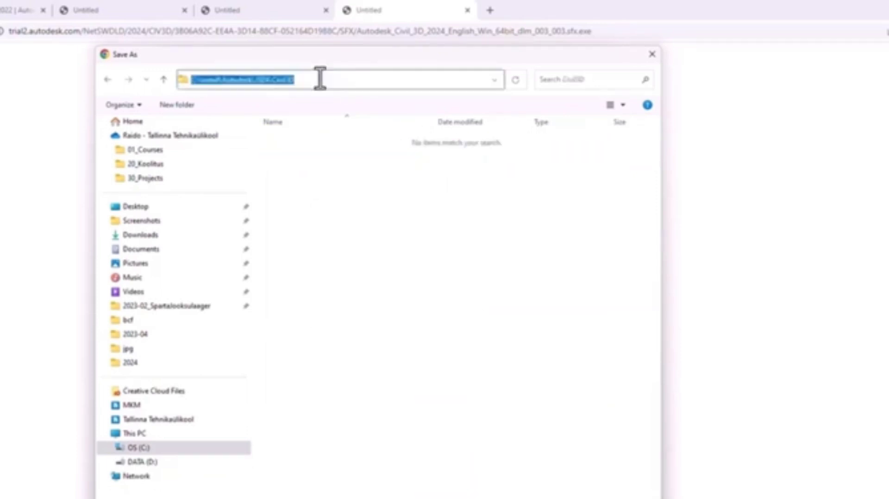
right_click(265, 81)
left_click(129, 121)
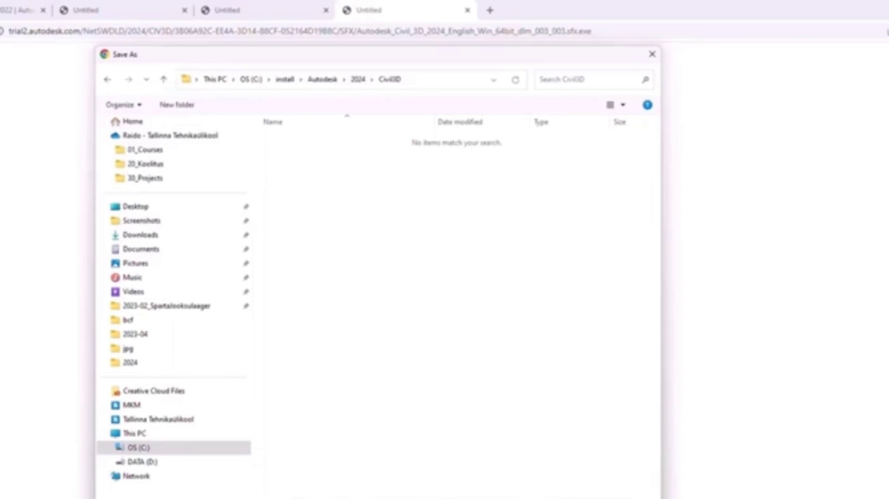
key("Return")
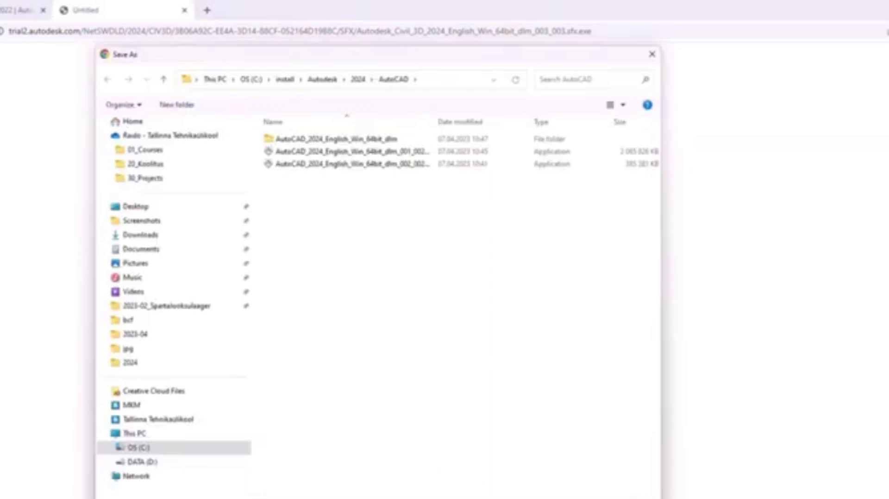
key("Return")
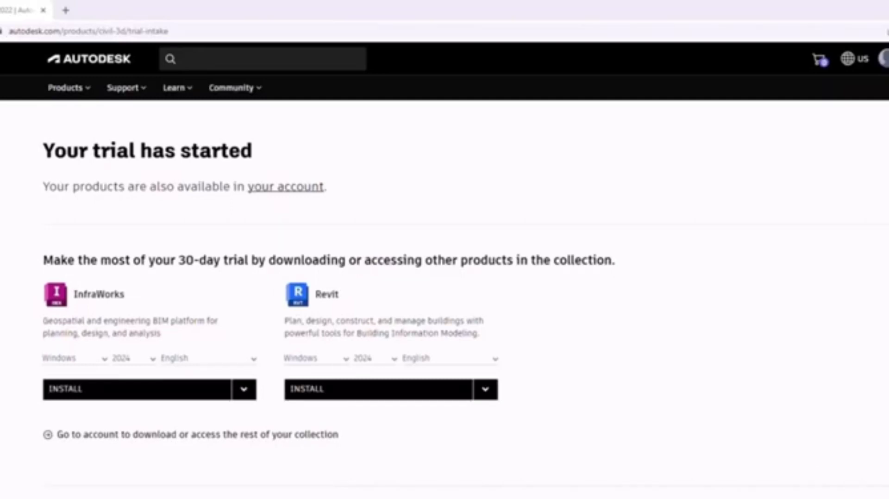
Switch to File Explorer, run the 001_003 installer part and extract it to the C:\install\Autodesk\2024\Civil3D folder
key("alt+Tab")
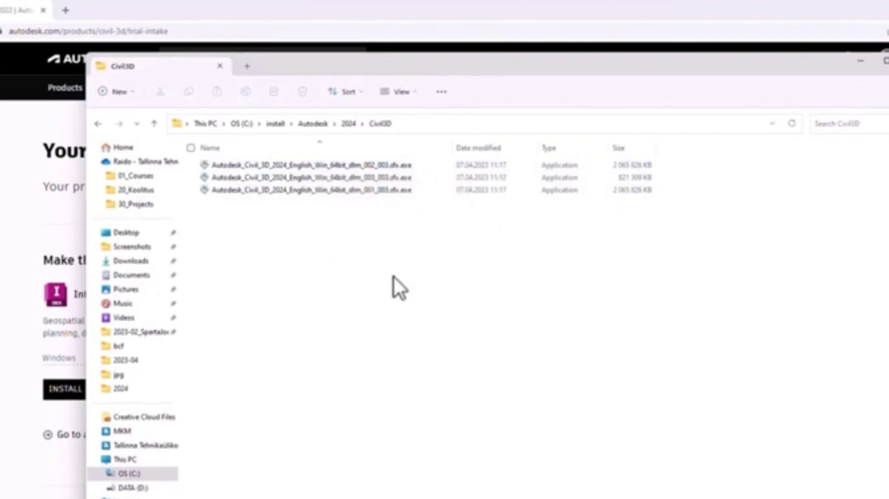
double_click(360, 191)
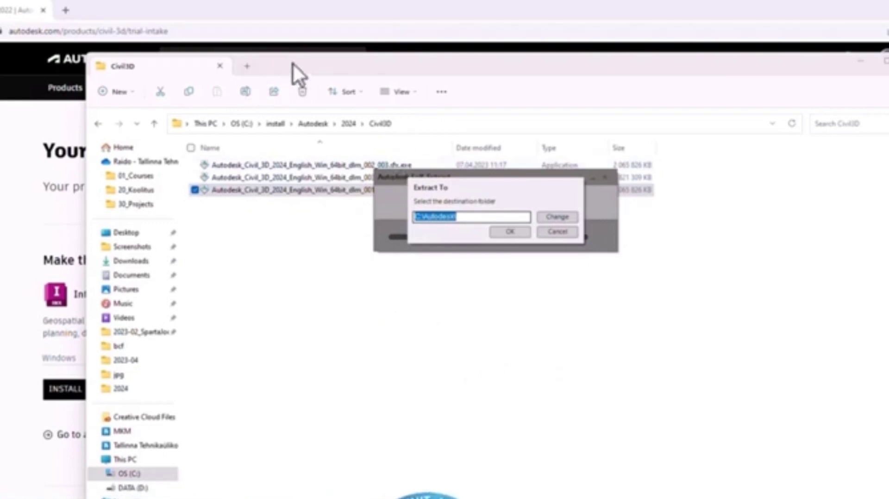
left_click(420, 124)
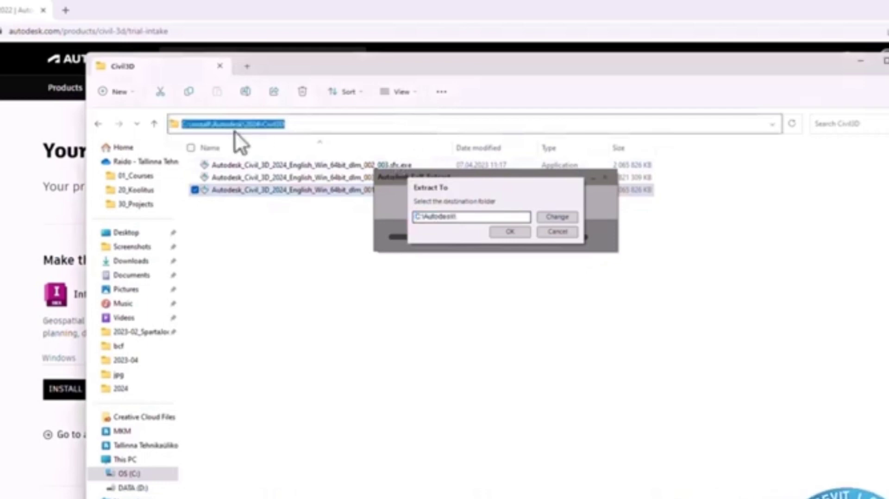
key("ctrl+c")
left_click(564, 225)
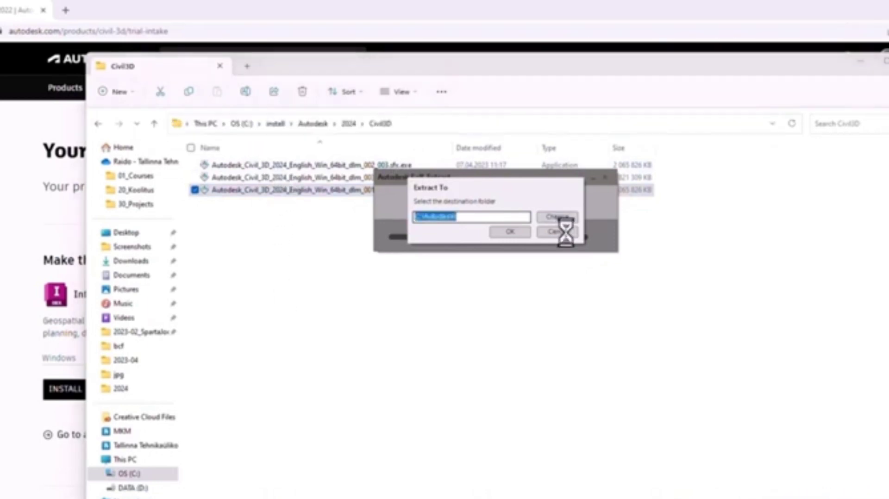
key("ctrl+v")
left_click(512, 232)
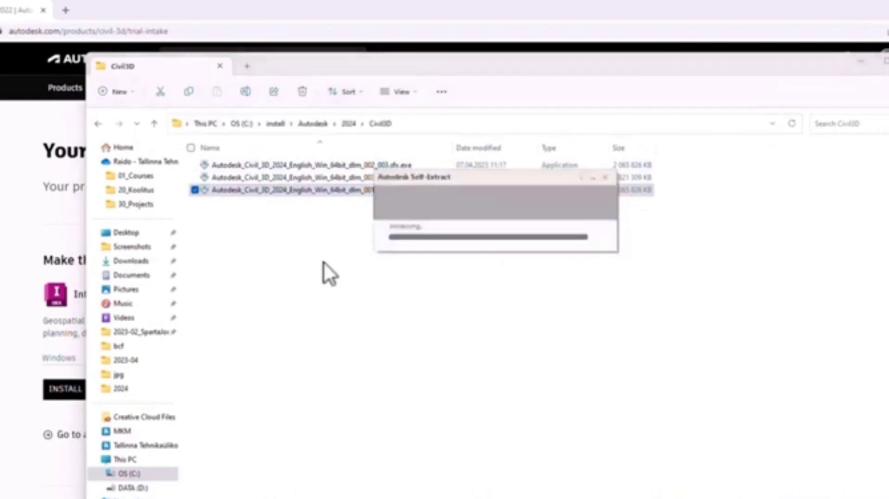
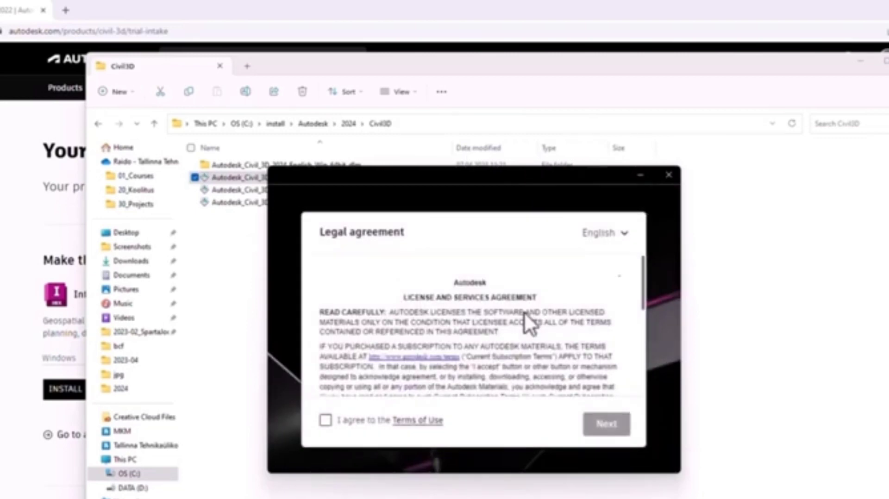
Accept the license terms and install Civil 3D 2024 in C:\Program Files\Autodesk with the Subassembly Composer 2024 component
left_click(325, 421)
left_click(618, 428)
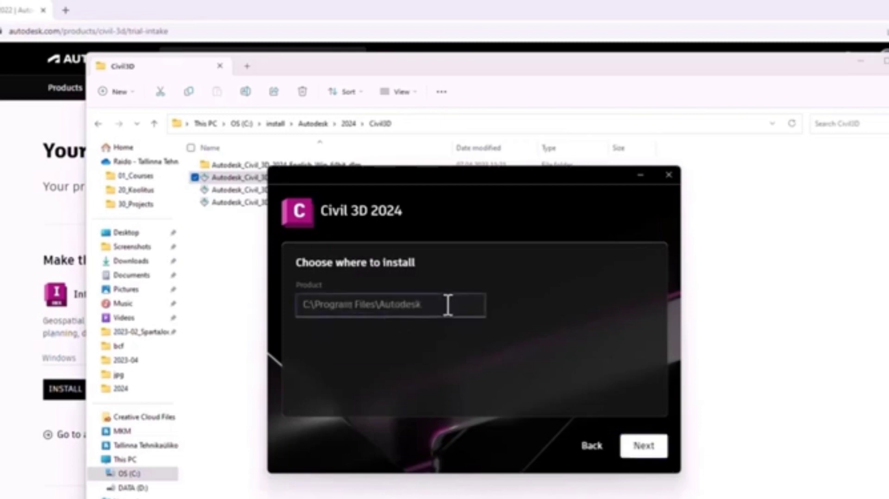
left_click(634, 444)
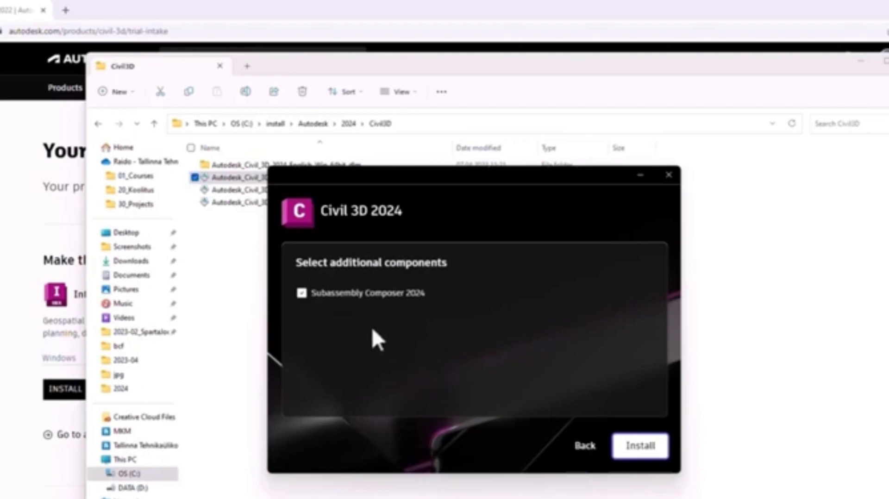
left_click(641, 452)
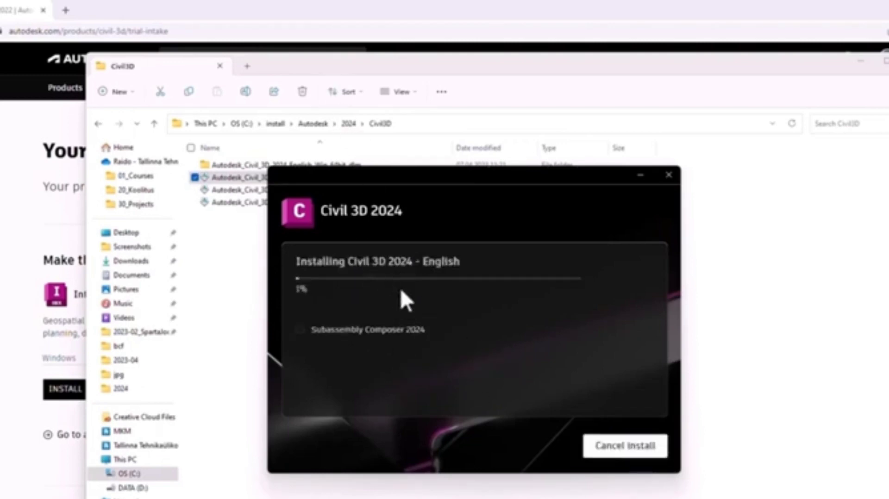
Examine the contents of the extracted installer folder and the downloaded installer parts in the Civil3D folder
double_click(229, 165)
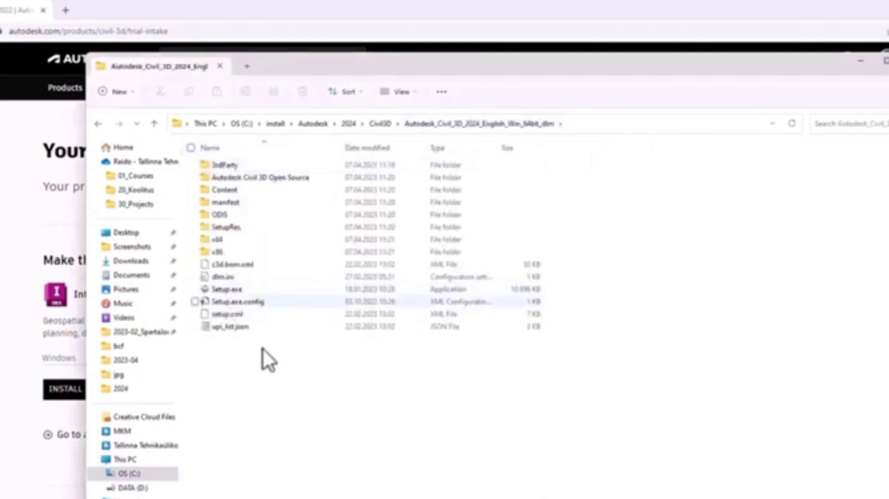
left_click(379, 124)
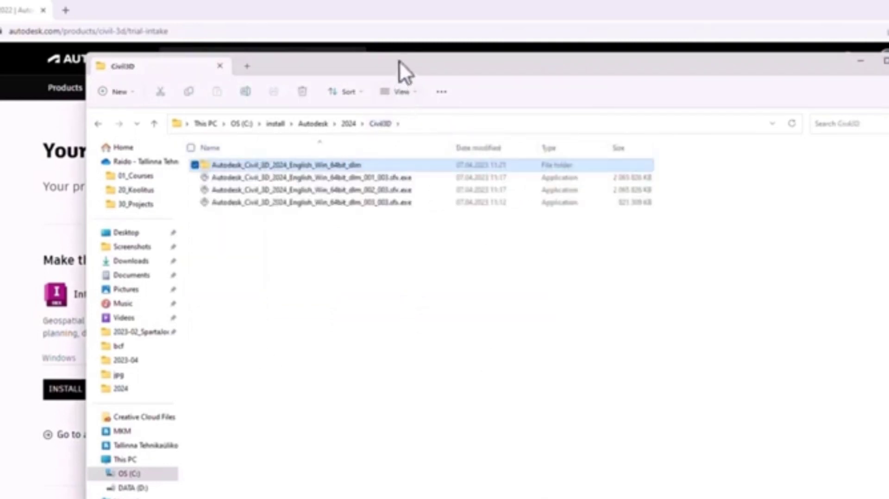
left_click(377, 177)
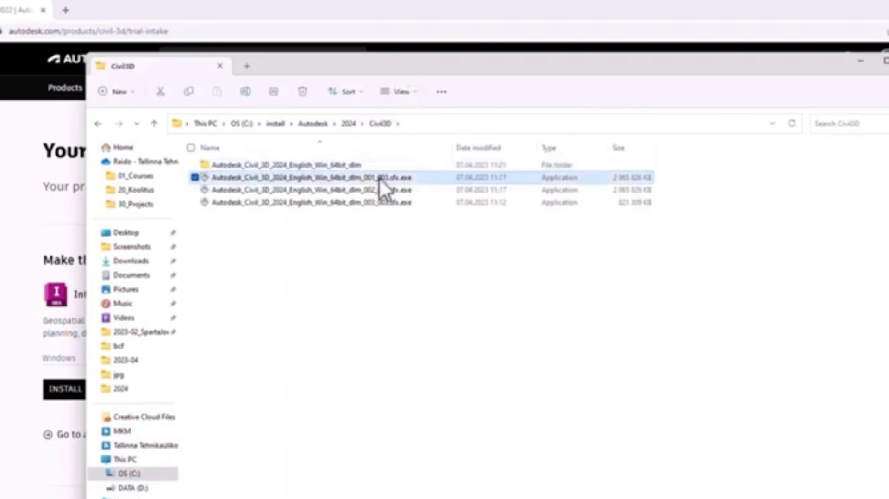
left_click(374, 204)
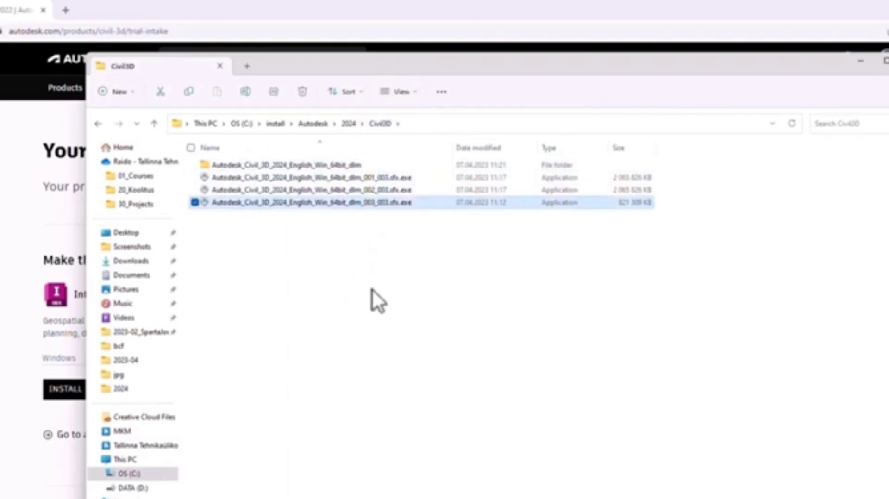
left_click(292, 166)
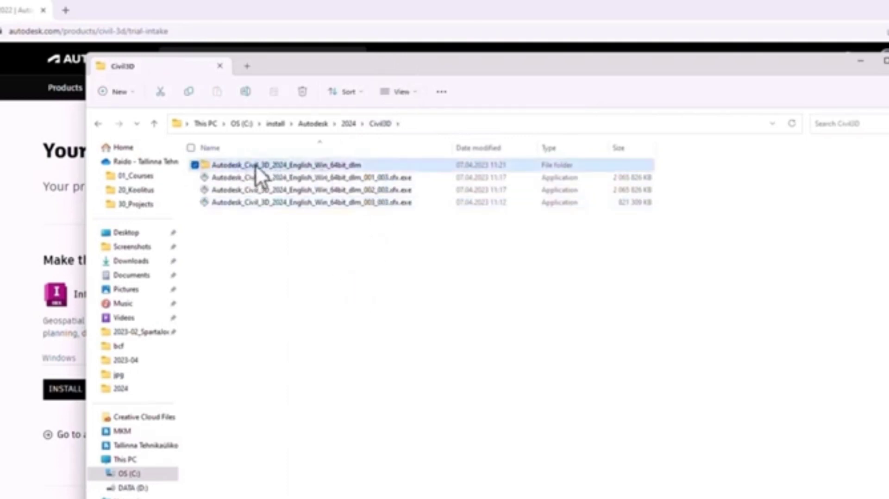
Minimise the Civil3D folder window and finish the Civil 3D 2024 installer
left_click_drag(746, 61, 662, 61)
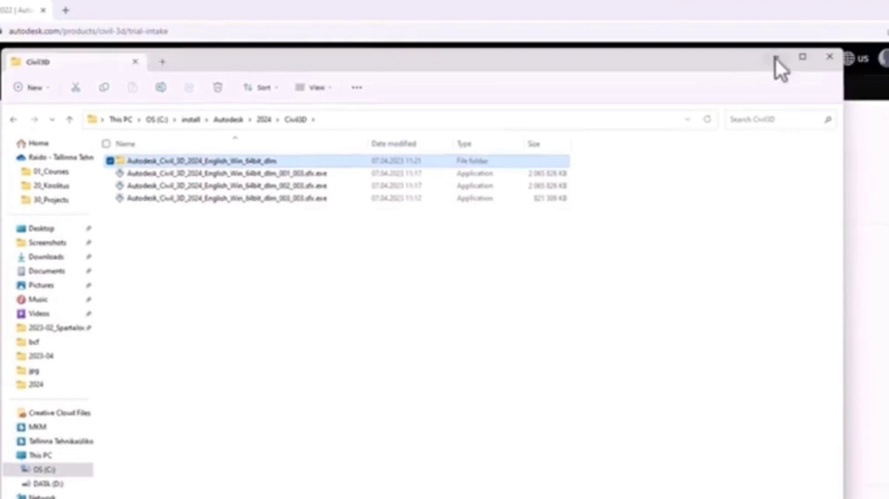
left_click(776, 59)
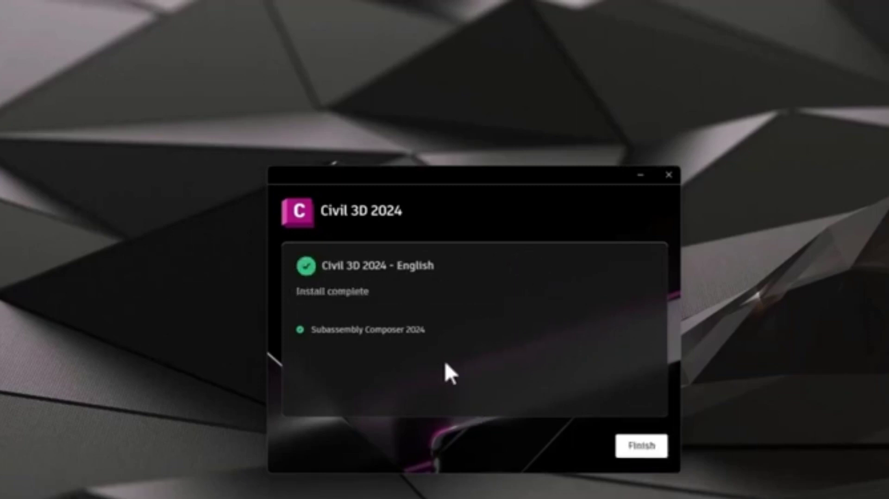
left_click(660, 445)
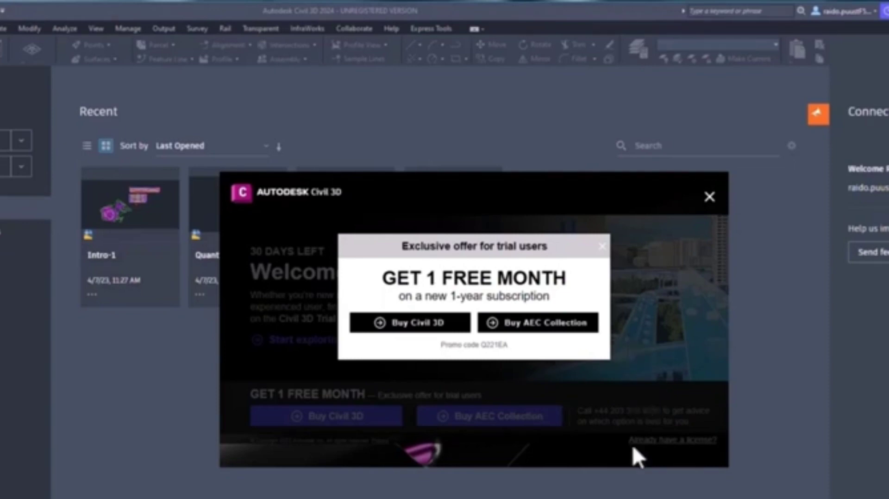
In Civil 3D 2024, dismiss the exclusive offer and the trial welcome windows to reach the start page
left_click(604, 248)
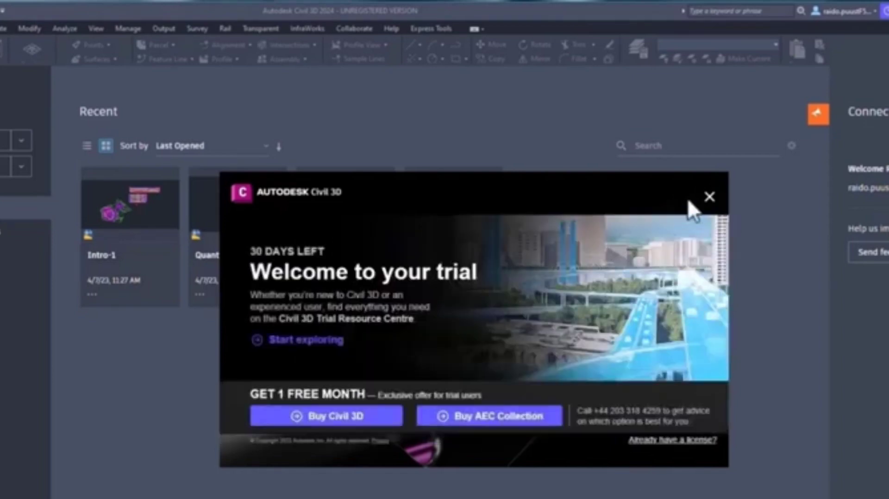
left_click(709, 199)
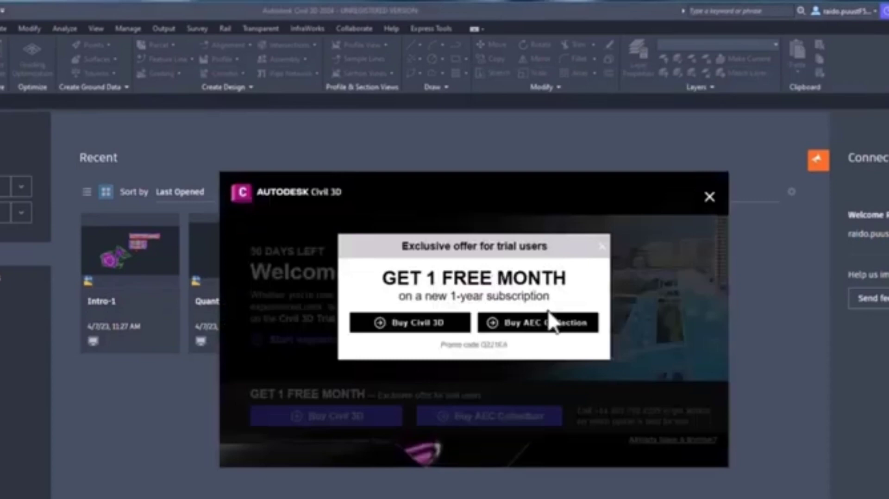
left_click(709, 197)
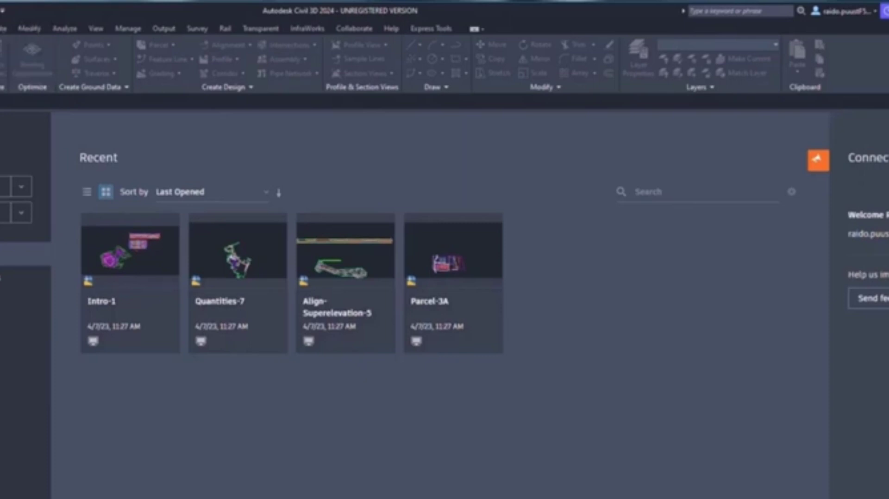
Create a new drawing from the _Autodesk Civil 3D (Metric) NCS.dwt template
left_click(3, 9)
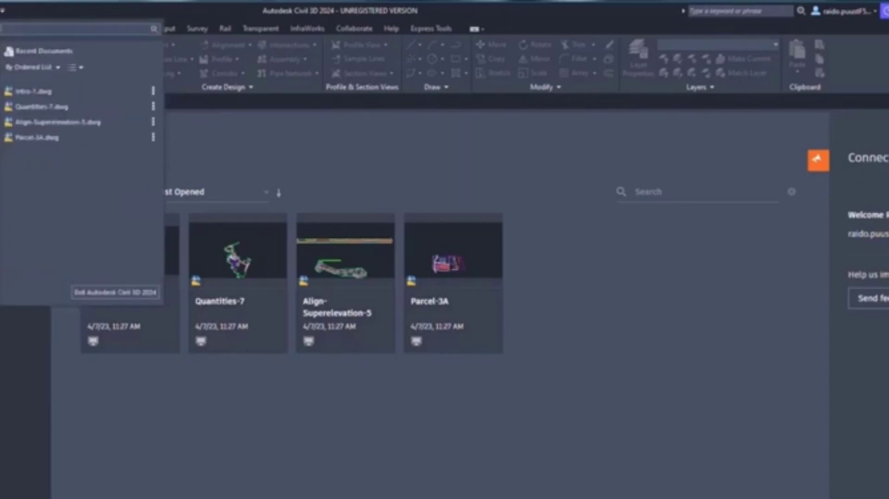
key("Escape")
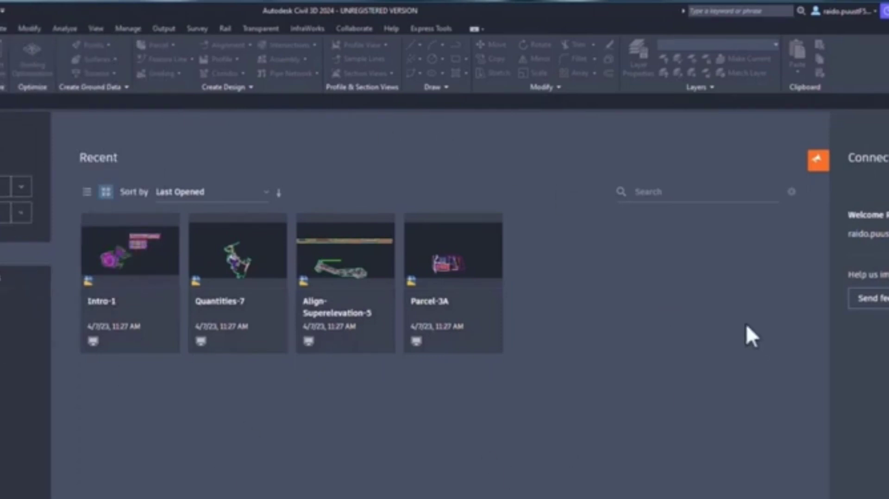
left_click(21, 213)
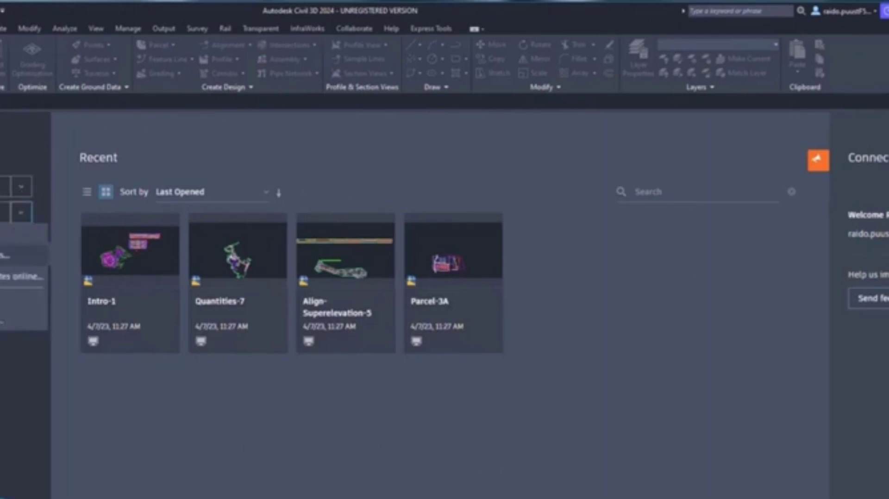
left_click(19, 255)
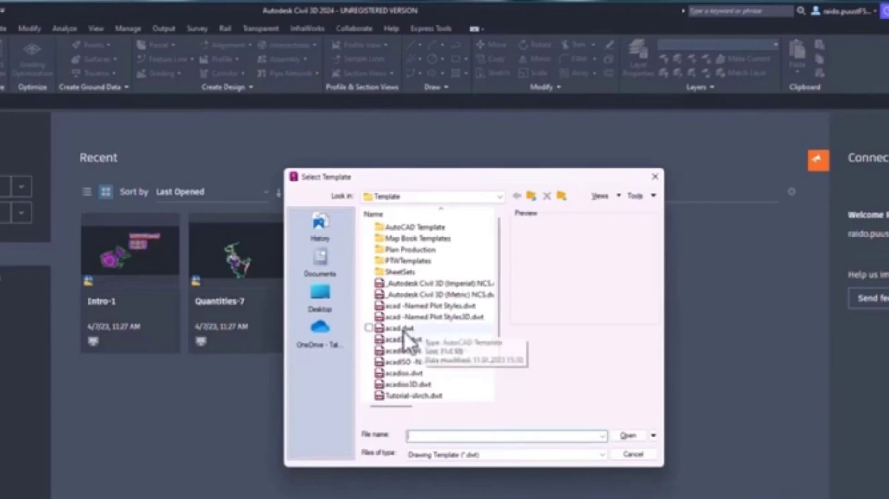
left_click(423, 373)
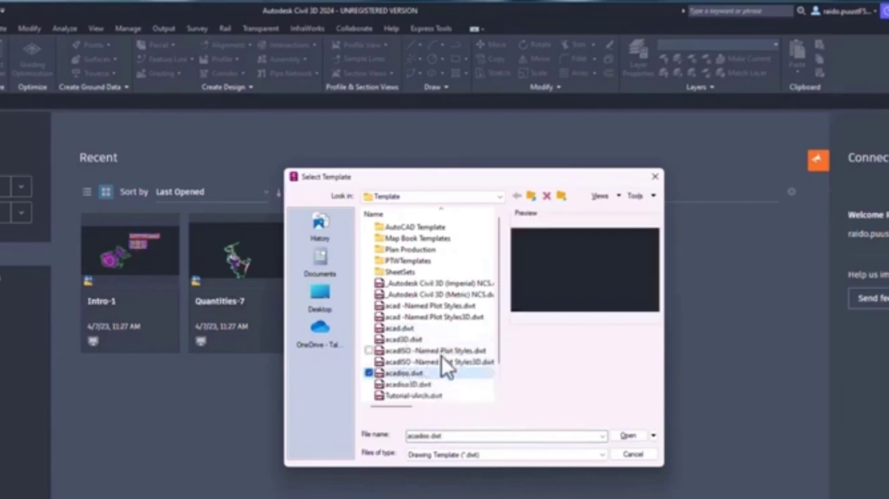
left_click(450, 298)
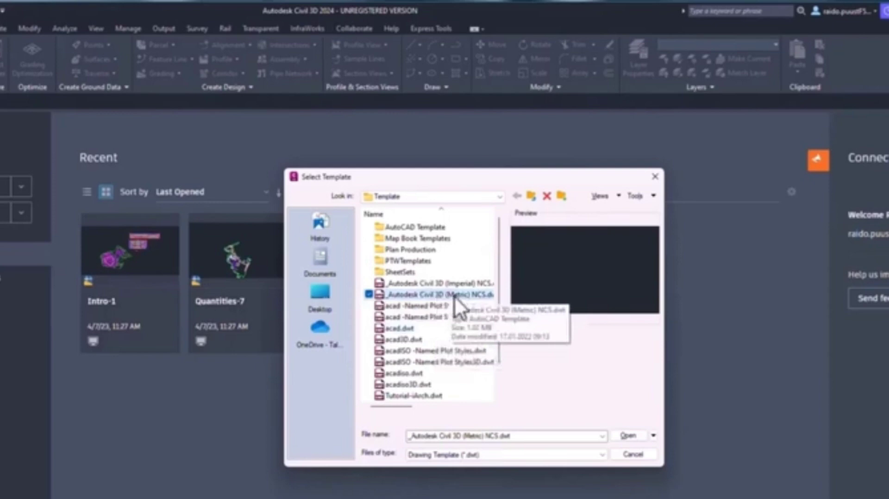
left_click(626, 435)
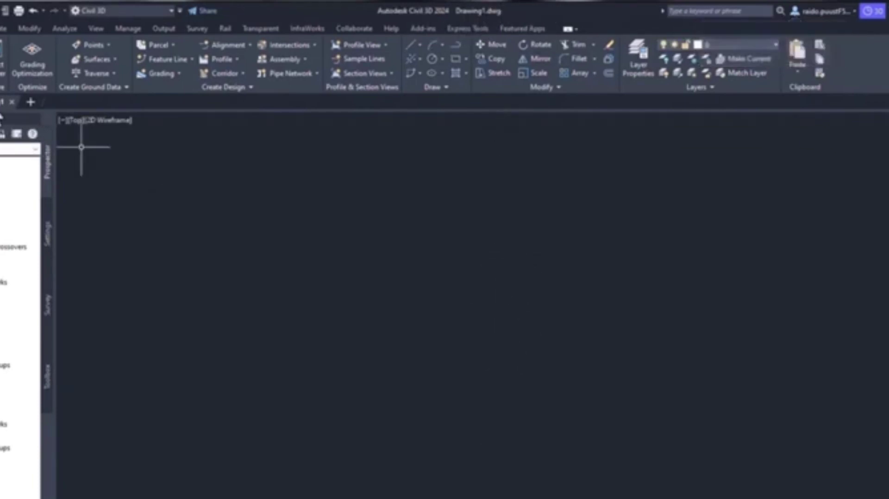
Save the new drawing to the Desktop as Drawing1.dwg in the AutoCAD 2018 Drawing format
mouse_move(2, 111)
left_click(2, 9)
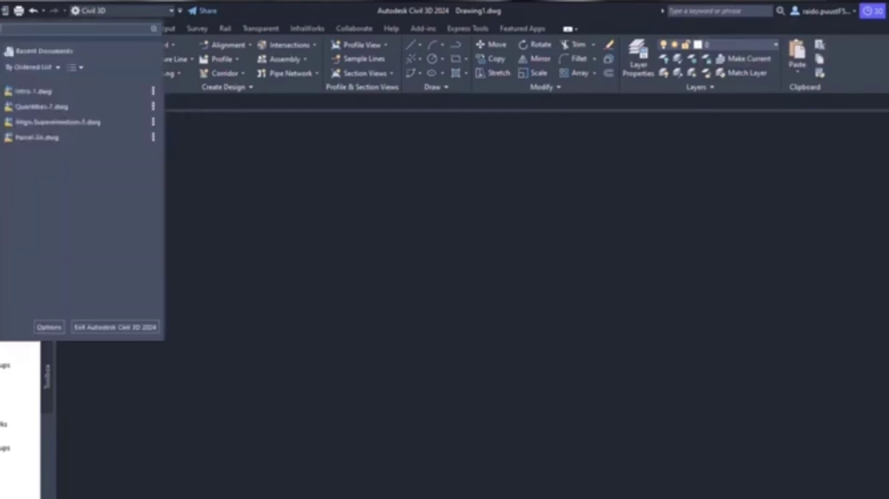
left_click(266, 7)
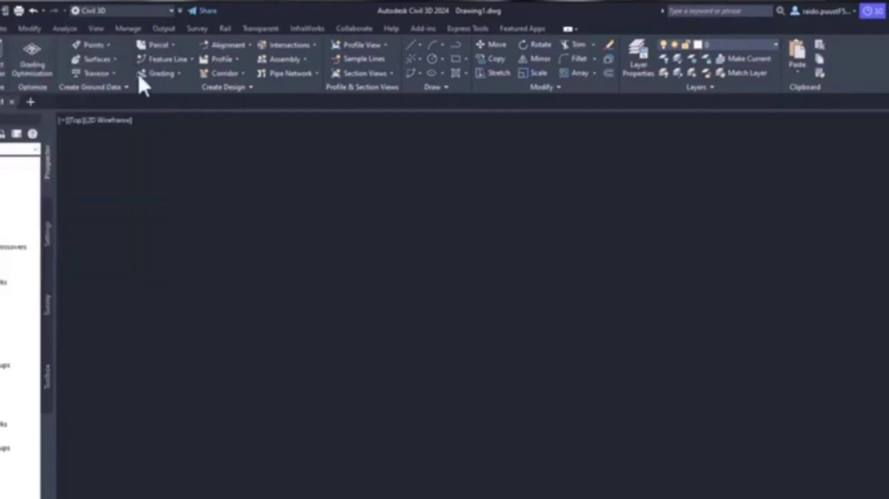
mouse_move(1, 103)
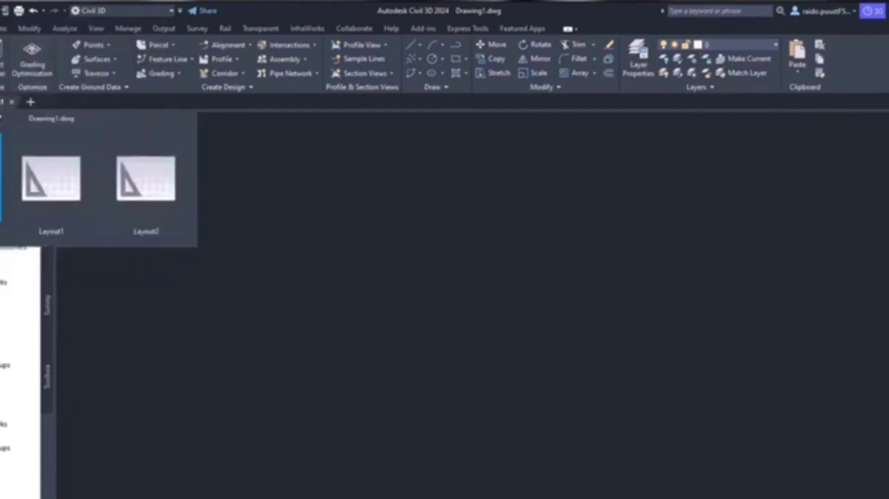
right_click(1, 103)
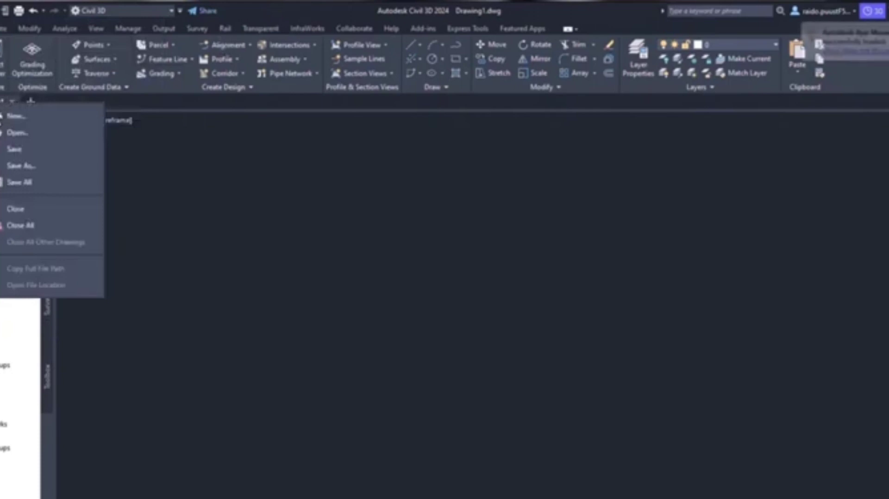
left_click(26, 167)
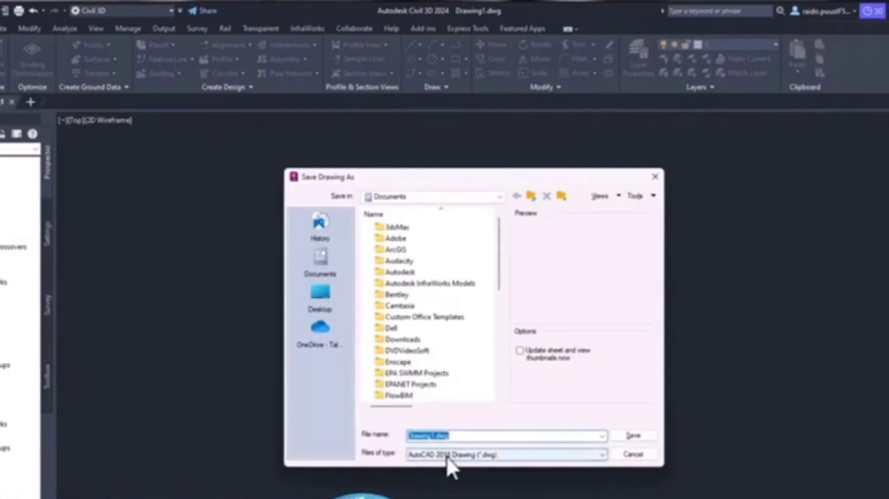
left_click(447, 457)
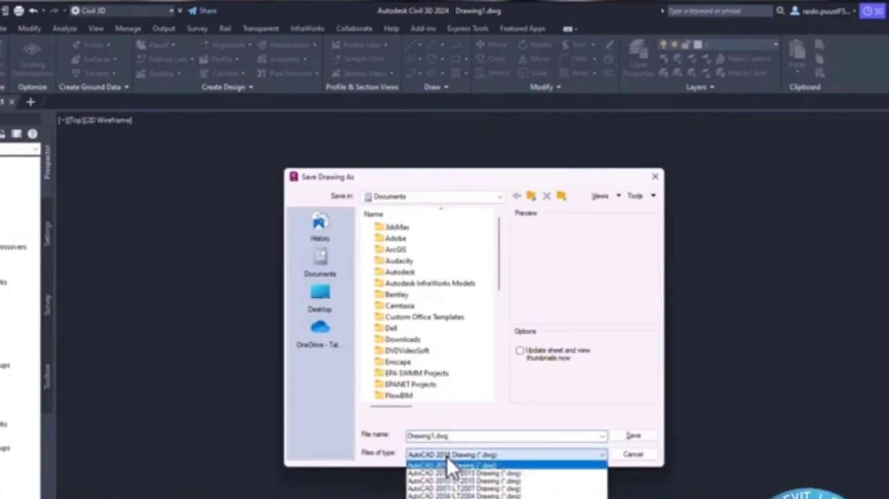
left_click(383, 459)
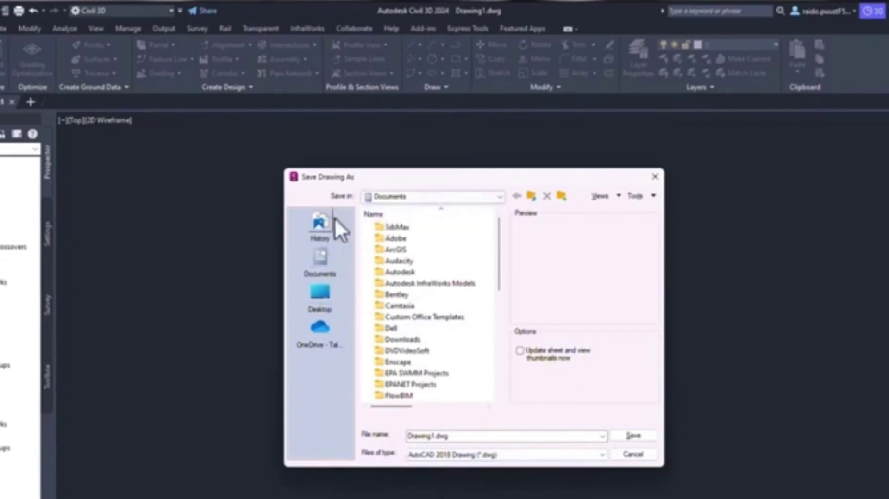
left_click(389, 197)
left_click(394, 209)
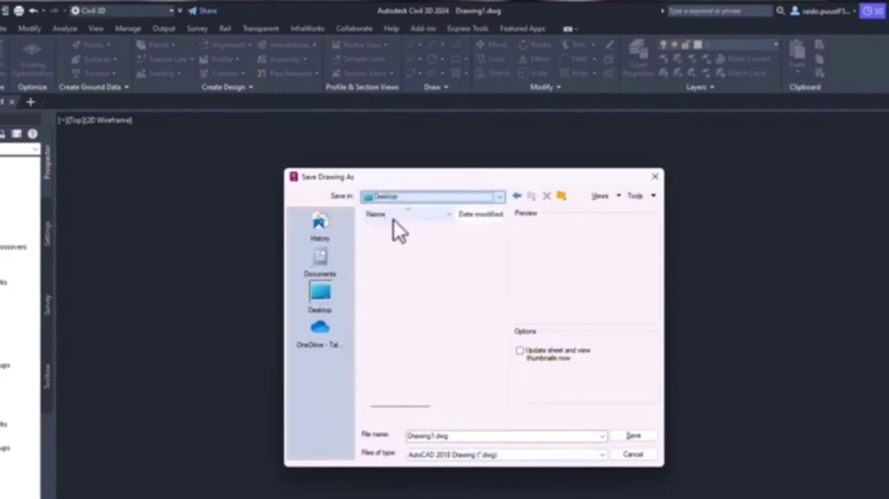
left_click(645, 435)
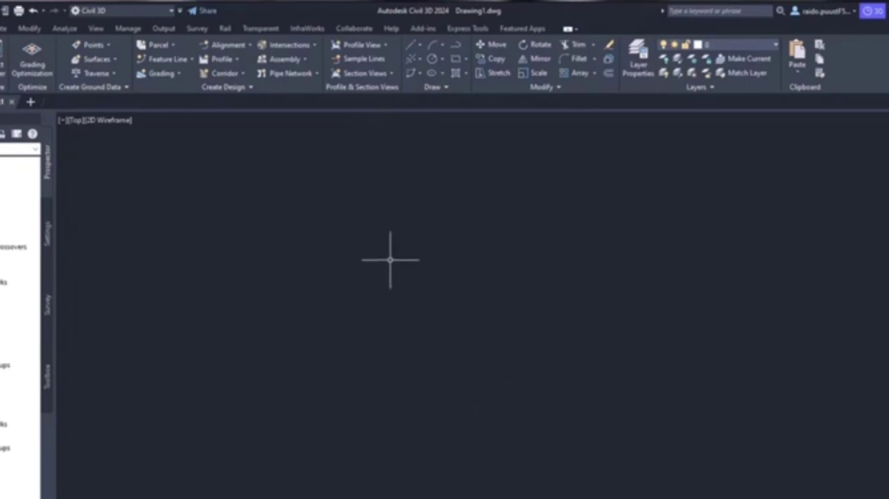
Review the available workspaces without switching from the Civil 3D workspace
left_click(166, 11)
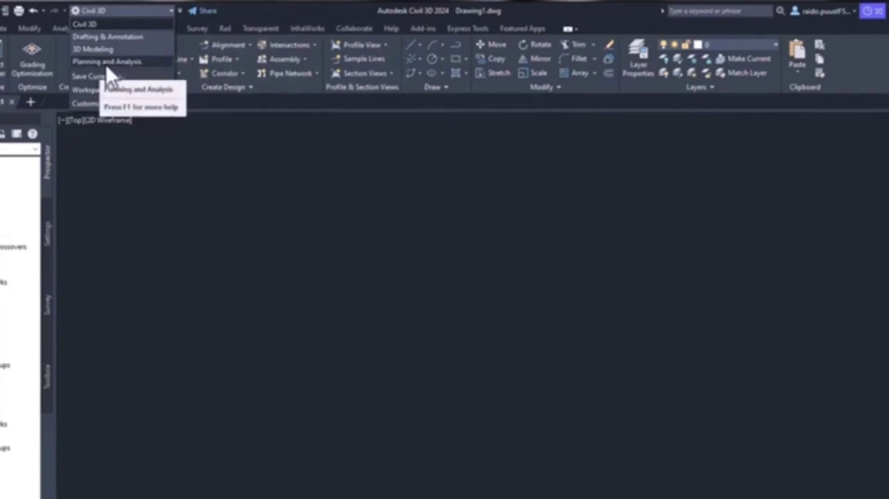
left_click(287, 12)
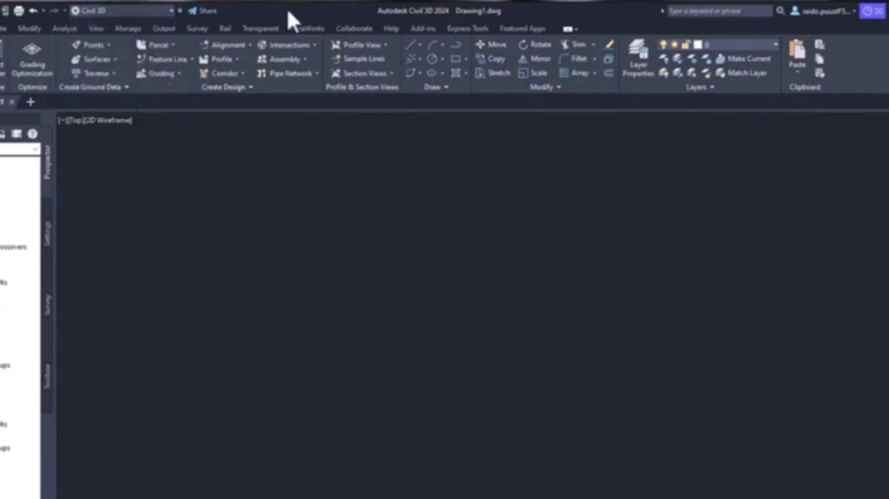